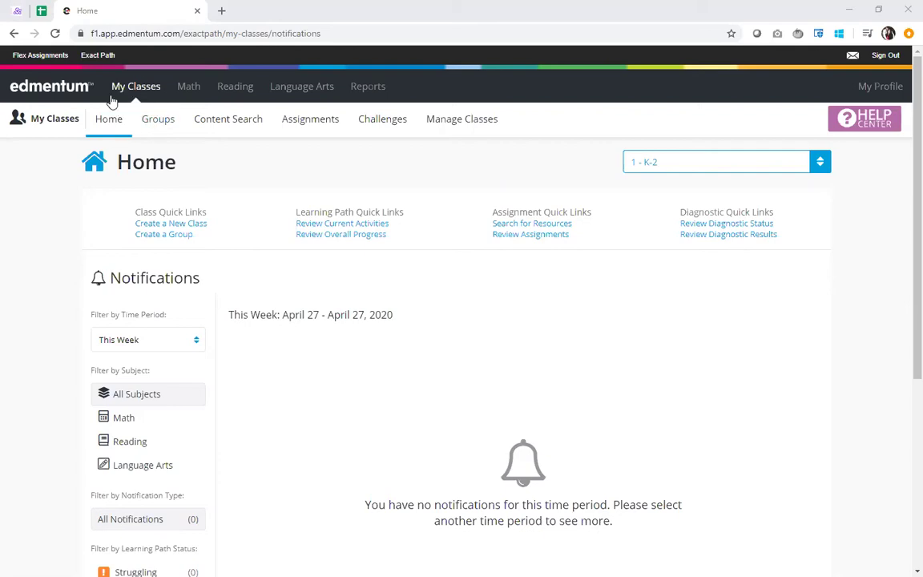
Step: Open the student groups page and switch it to the "3 - 6-8" class
left_click(157, 127)
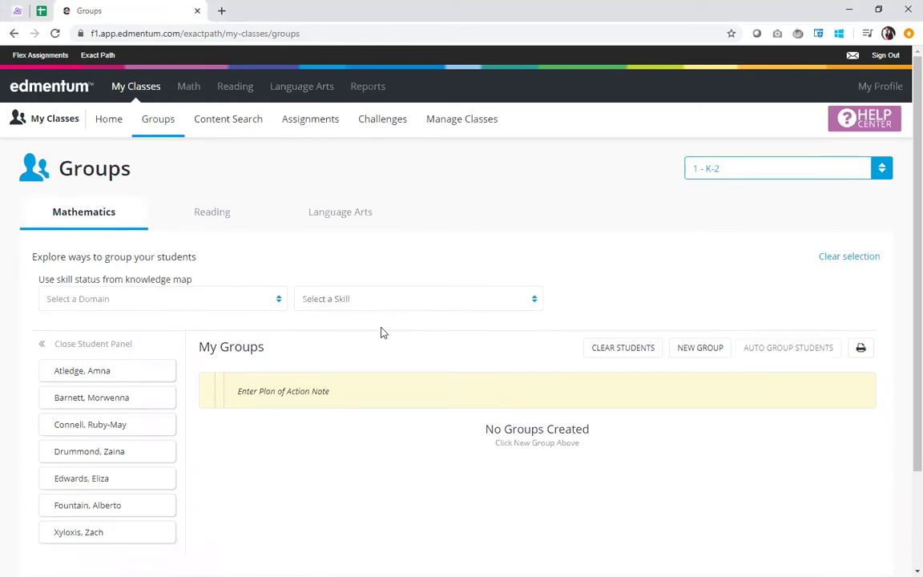
left_click(772, 173)
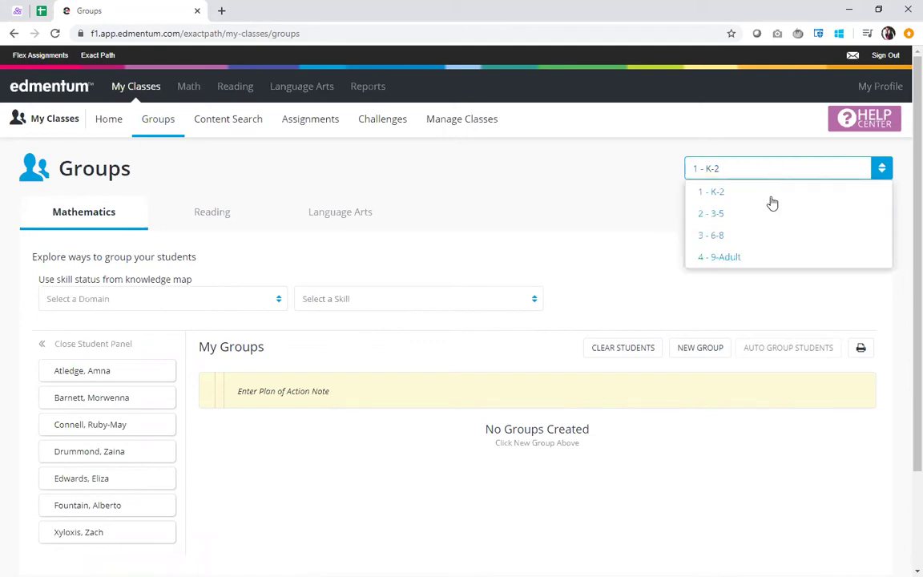
left_click(762, 244)
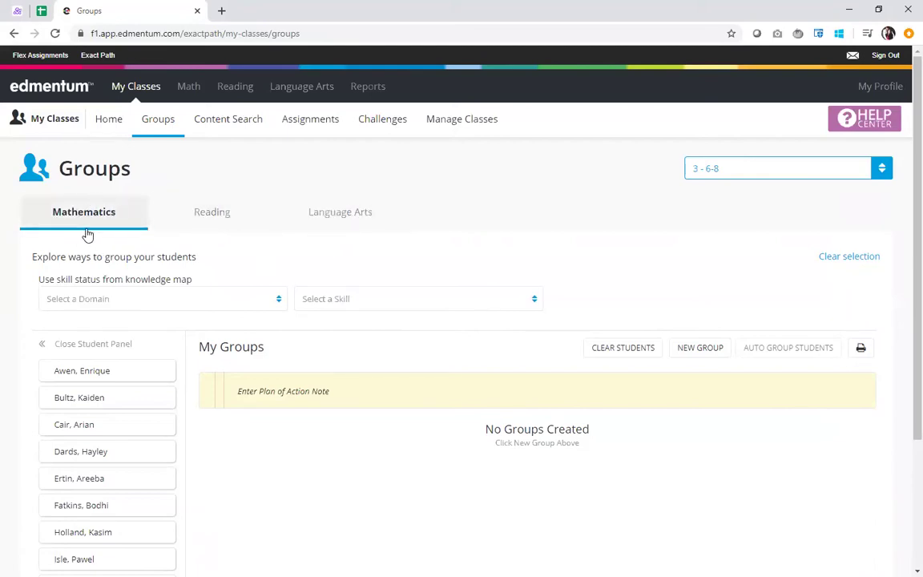
Step: Sort the Mathematics students by skill status for the Numbers & Operations domain and the 4th Grade skill Expanded Notation
scroll(89, 233, "down", 1)
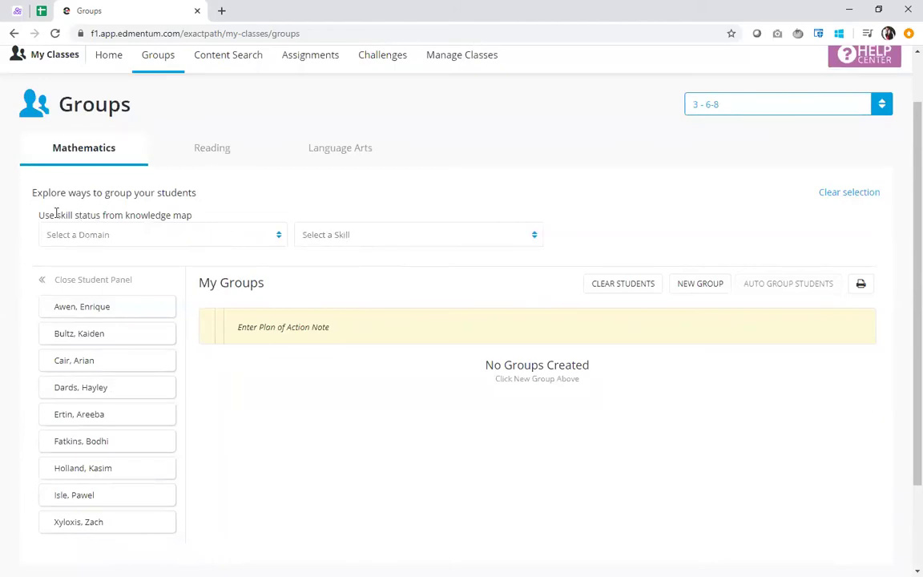
left_click(208, 238)
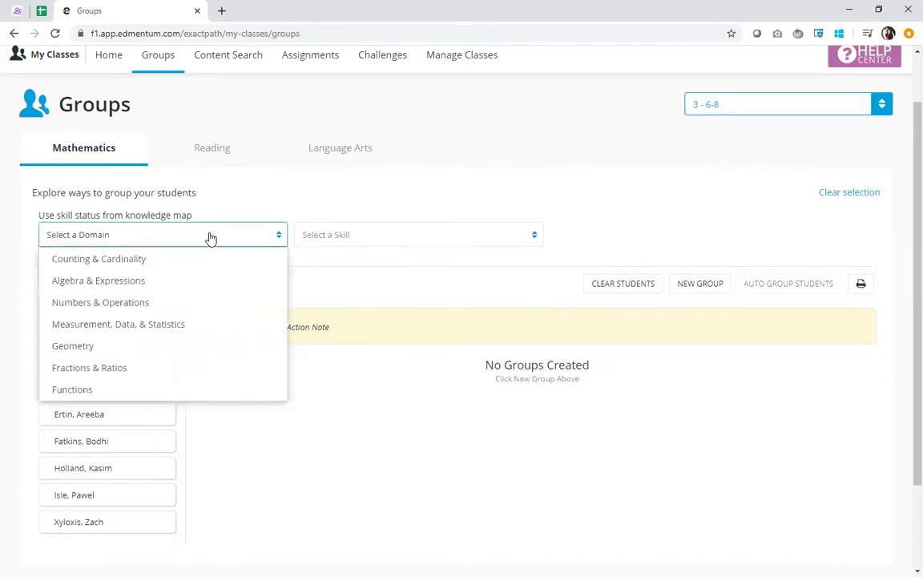
left_click(197, 304)
left_click(401, 236)
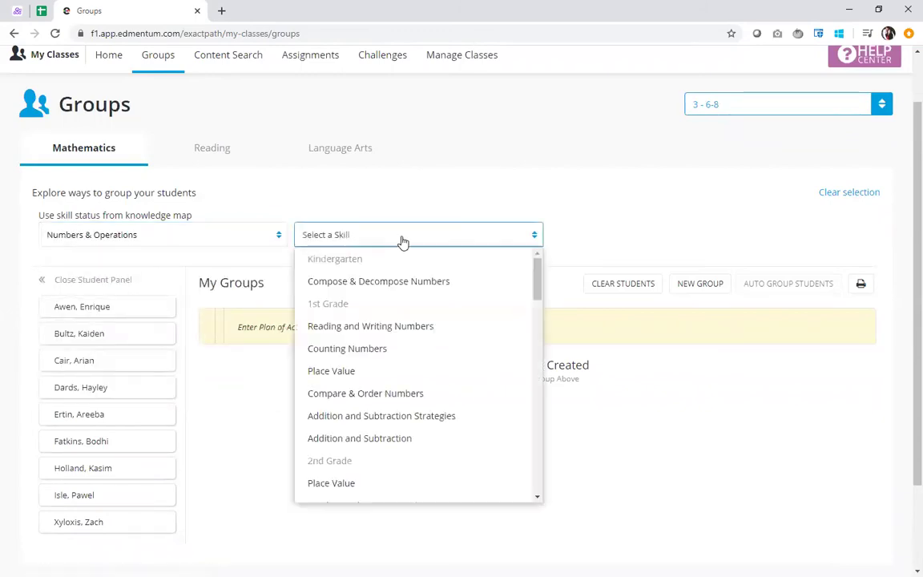
scroll(400, 330, "down", 6)
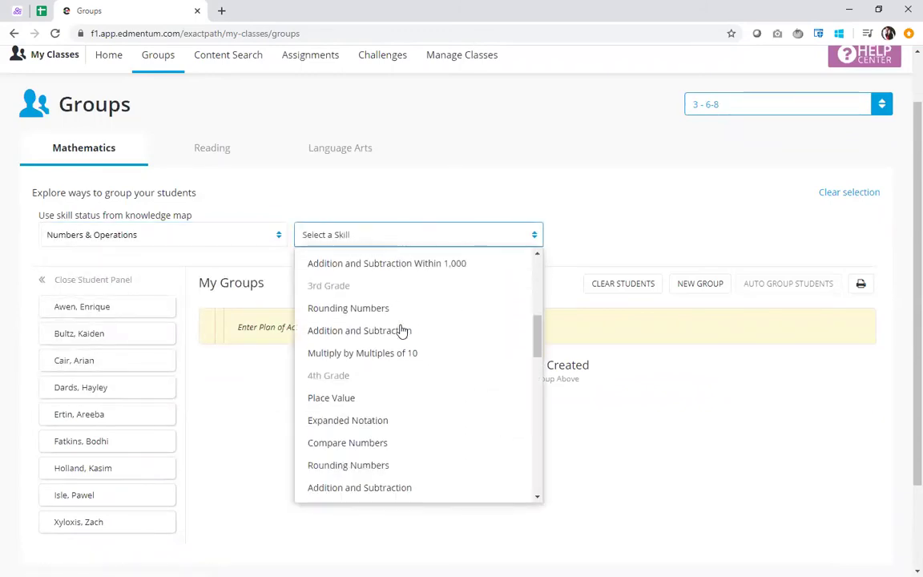
scroll(402, 330, "down", 1)
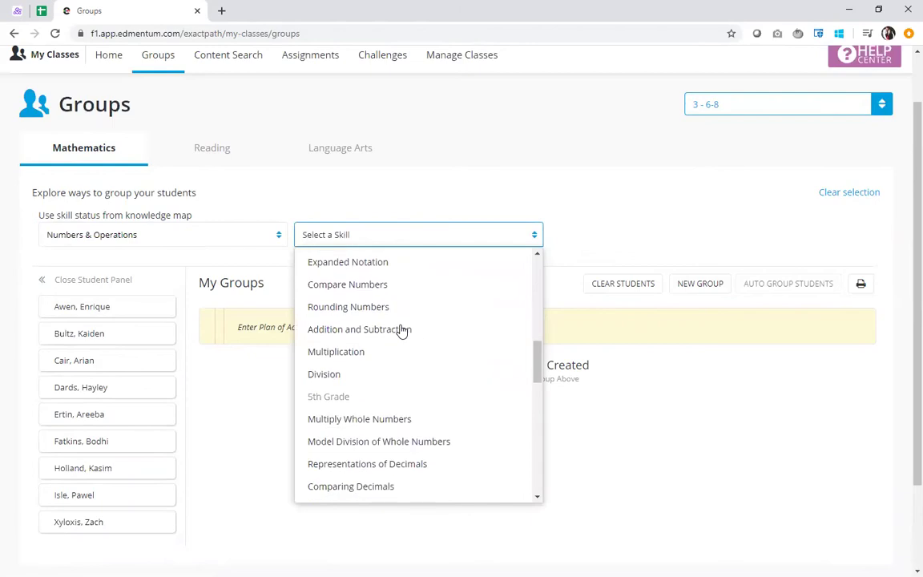
left_click(376, 273)
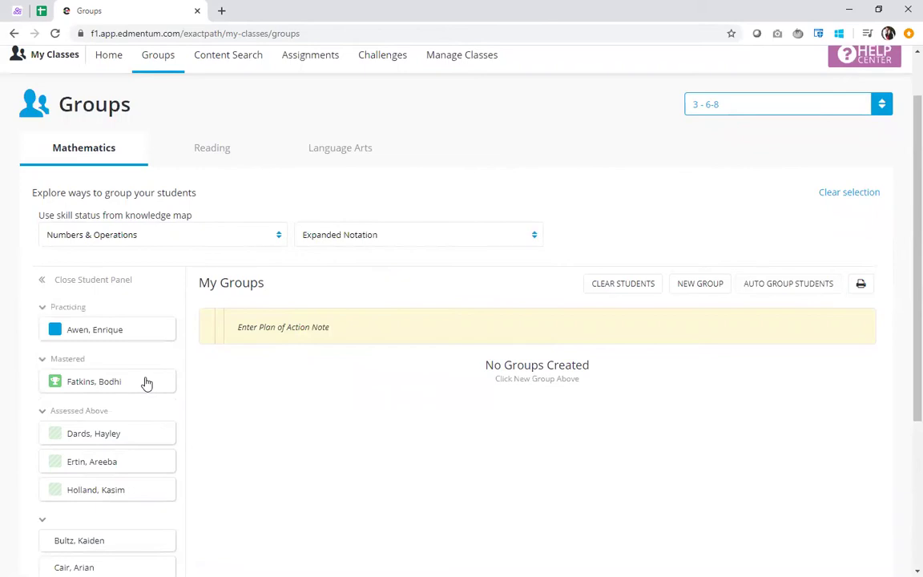
Step: Auto-group the students by their level in the selected skill
scroll(145, 383, "down", 2)
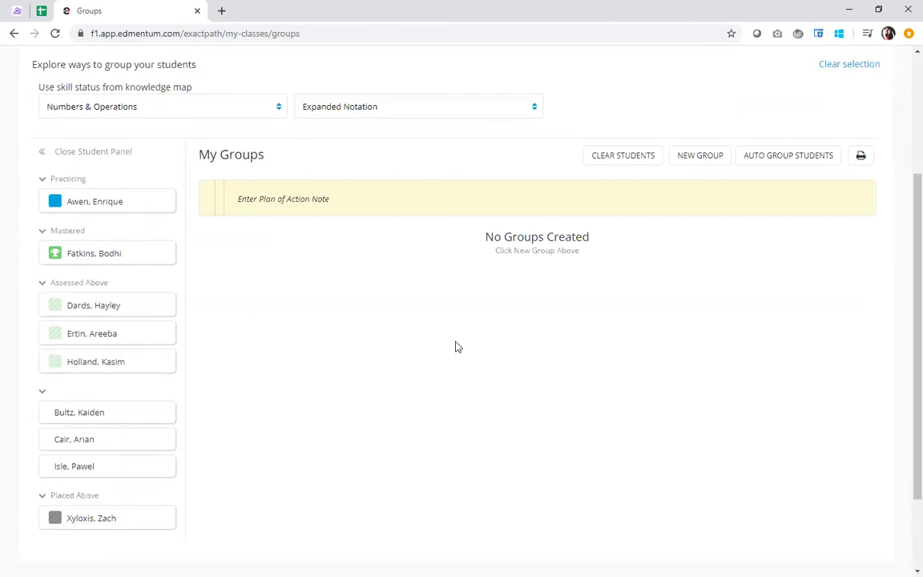
left_click(795, 160)
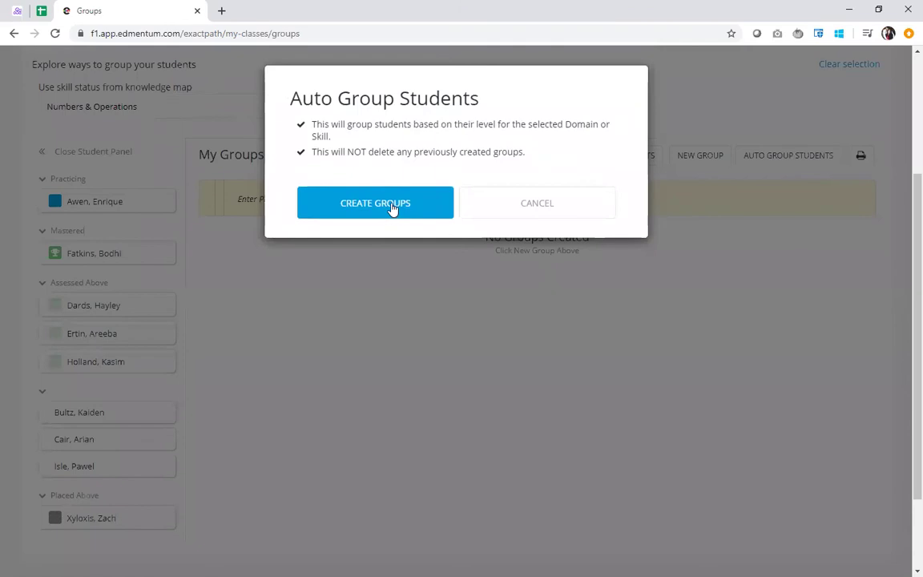
left_click(432, 205)
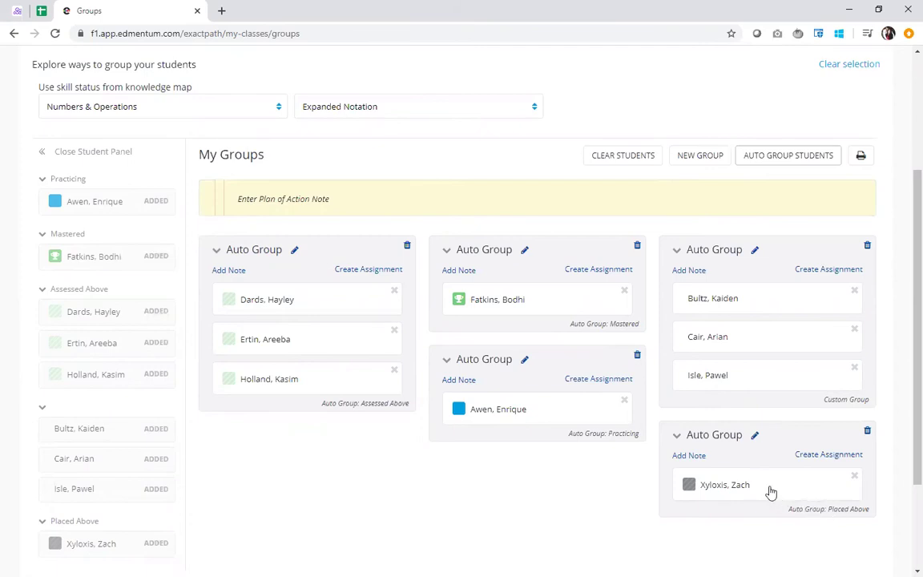
Step: Move the Placed Above student into the Assessed Above group and the Mastered student into the Practicing group
left_click_drag(771, 492, 337, 395)
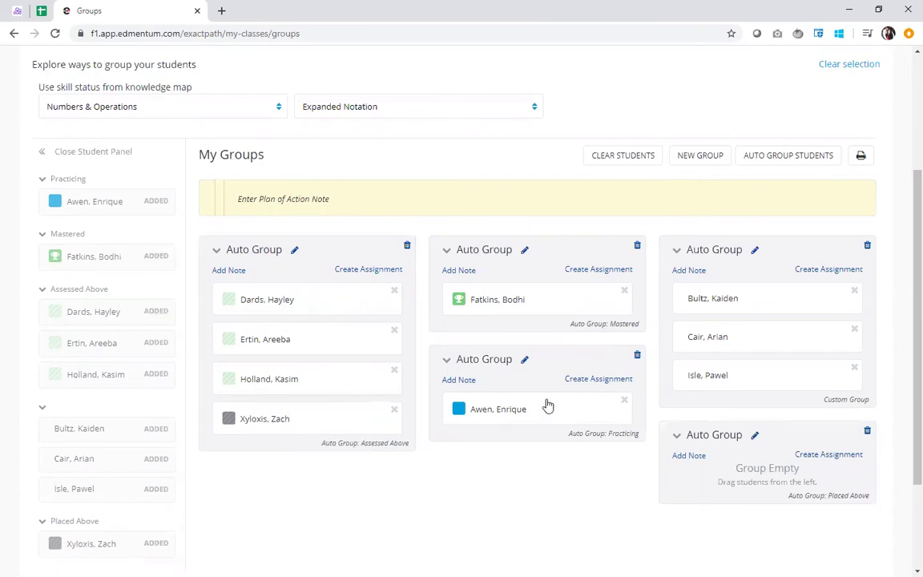
left_click_drag(553, 305, 542, 404)
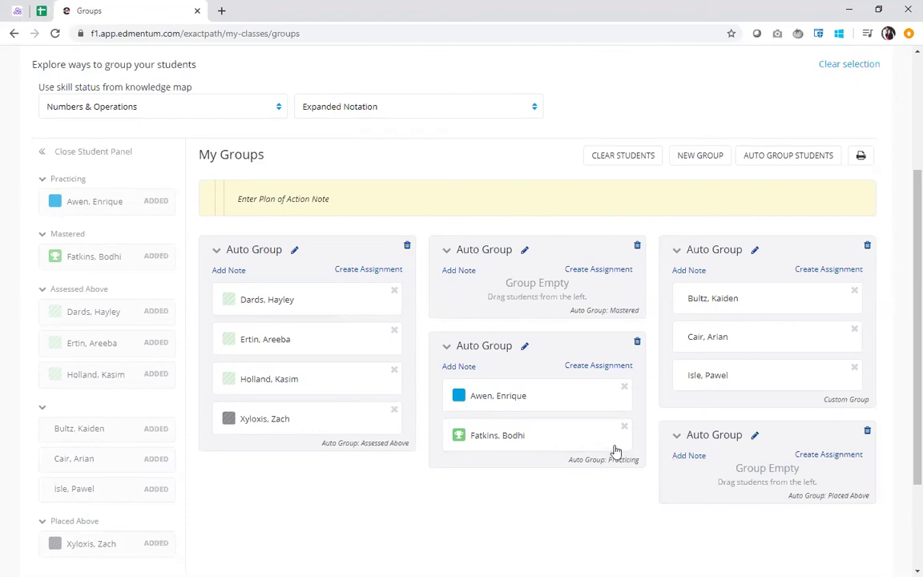
Step: Rename the Assessed Above auto group as Leaping Lizards
left_click(297, 254)
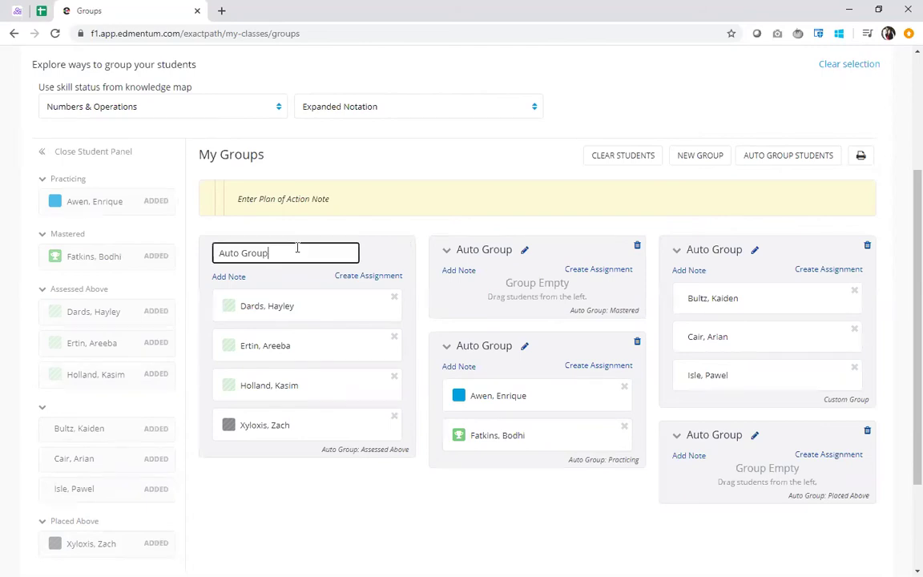
triple_click(212, 255)
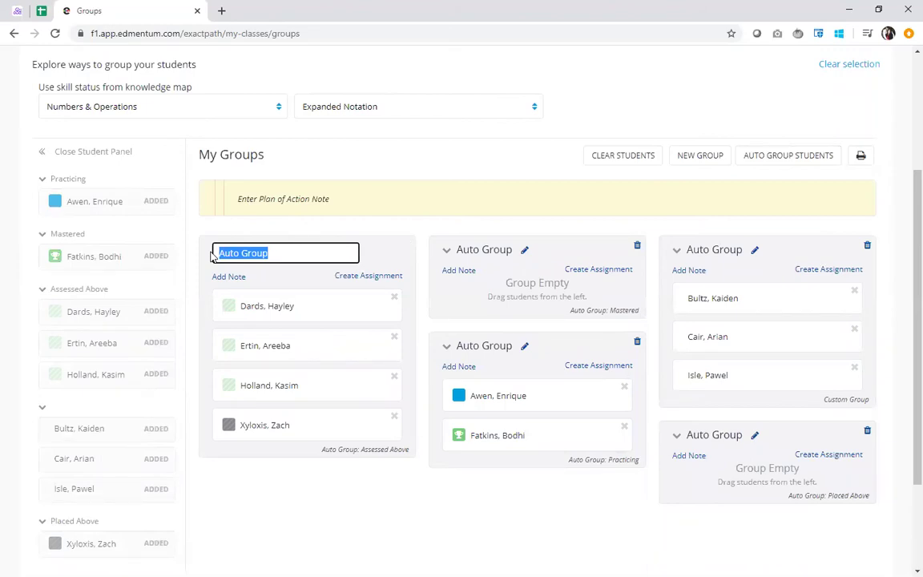
type("Leap")
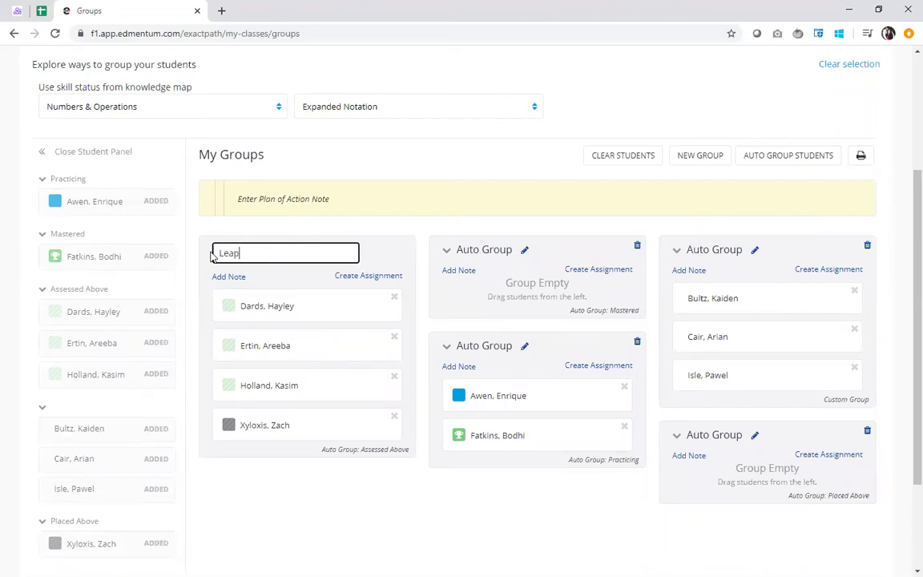
type("ing Lizards")
key("Return")
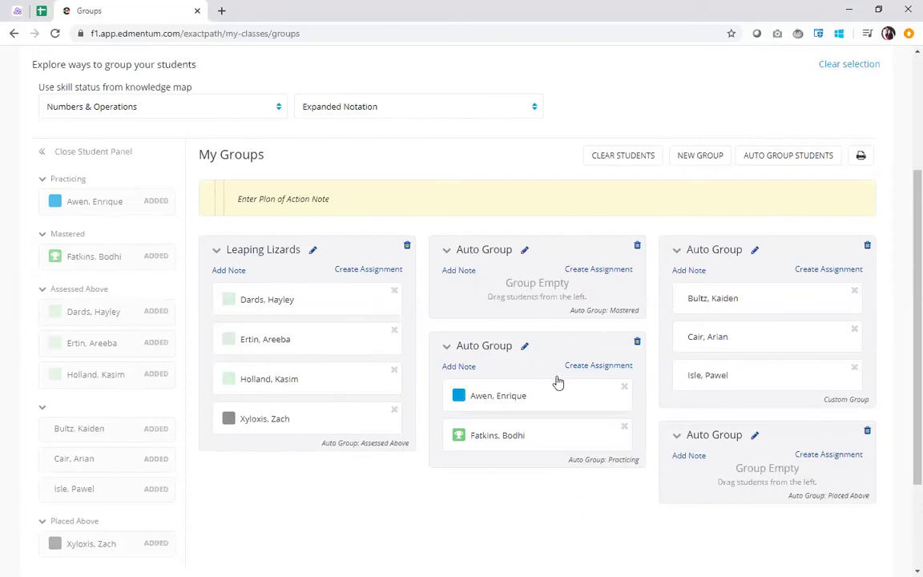
Step: Rename the Practicing auto group as Grizzly Bears
left_click(525, 347)
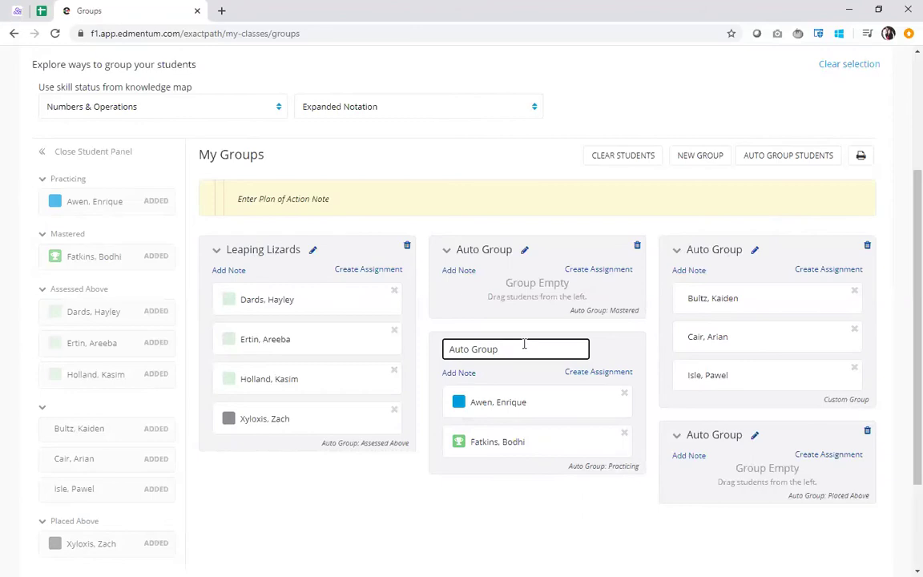
type("Gr")
key("BackSpace")
key("BackSpace")
type("Grizzly Bears")
key("Return")
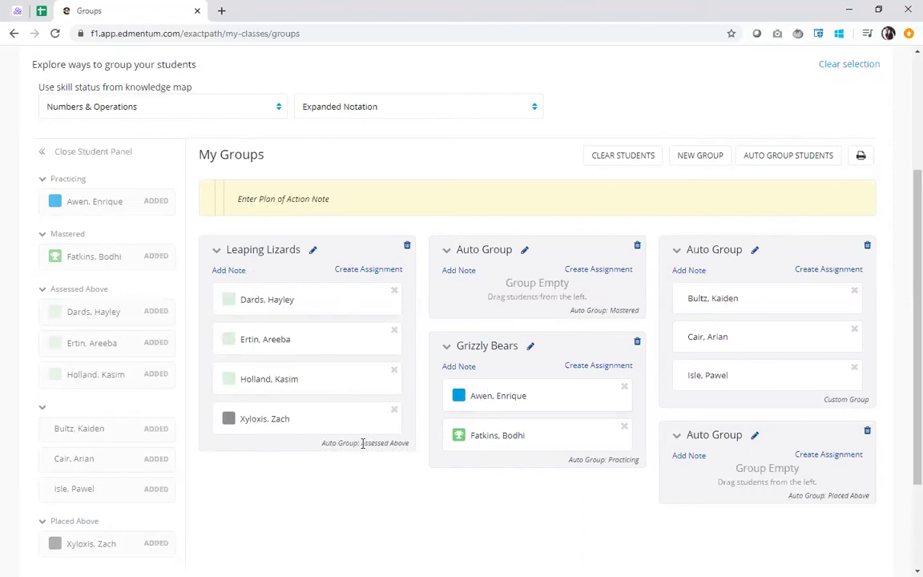
Step: Add the note "Focusing on enrichment and acceleration" to the Leaping Lizards group
left_click(225, 272)
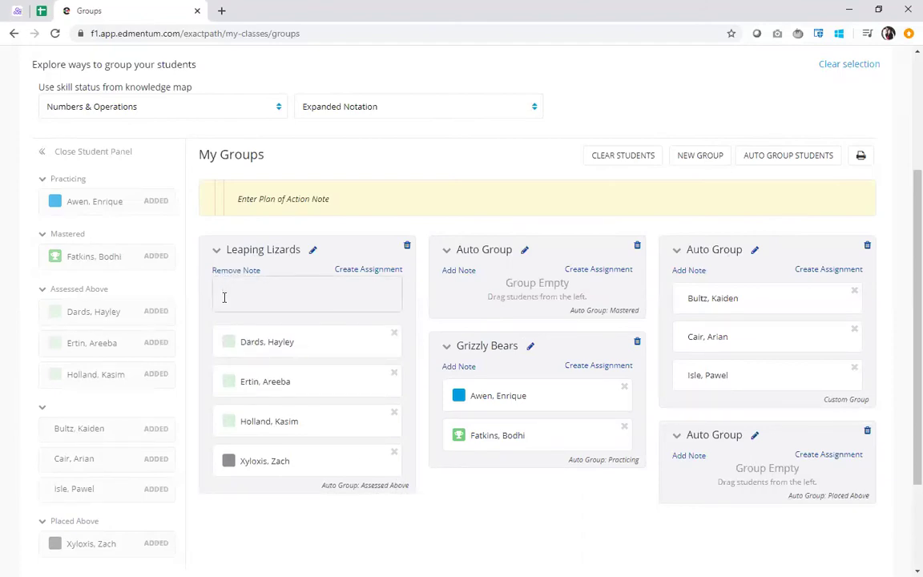
type("Focusing on enrichment an")
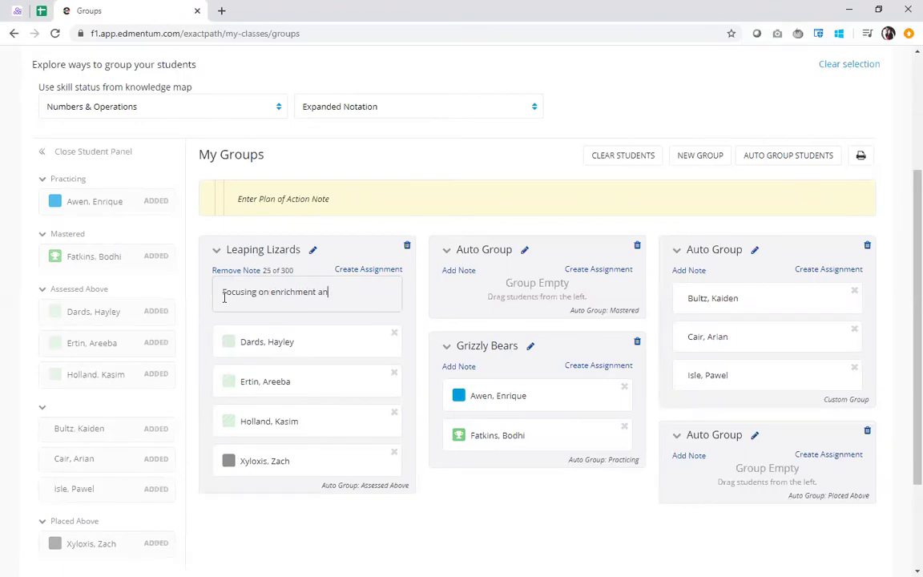
type("d acceleration")
key("Return")
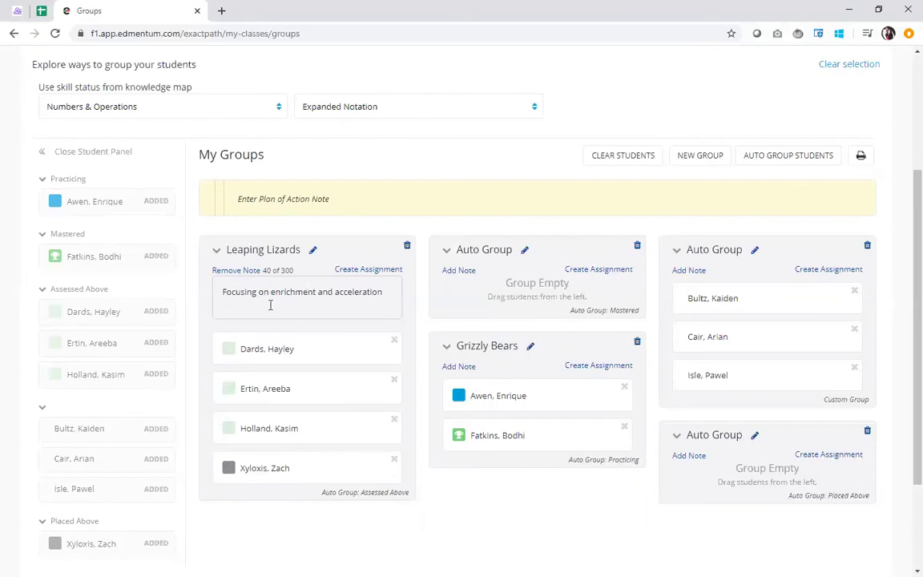
key("BackSpace")
left_click(418, 327)
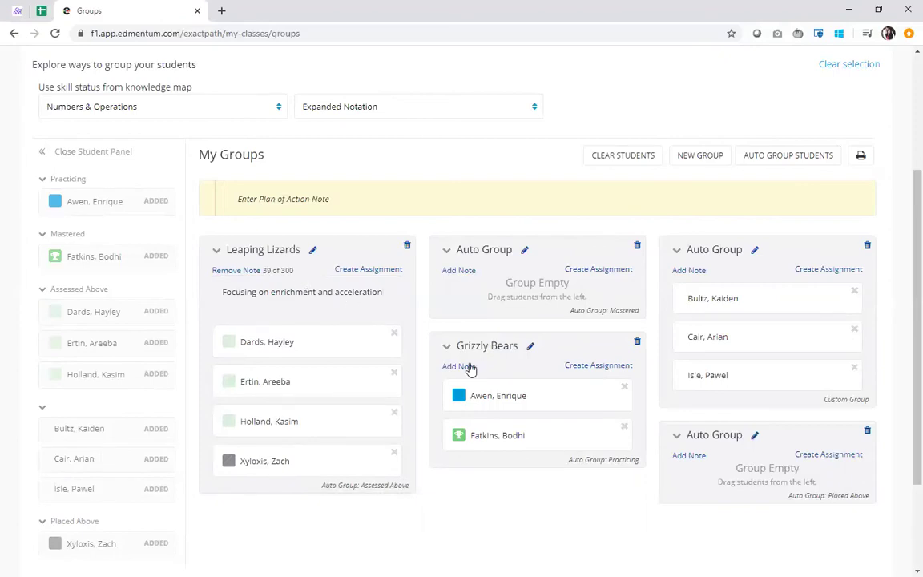
Step: Enter "Text - pages 25-35" as the Plan of Action note for the groups
left_click(333, 201)
type("Text - ")
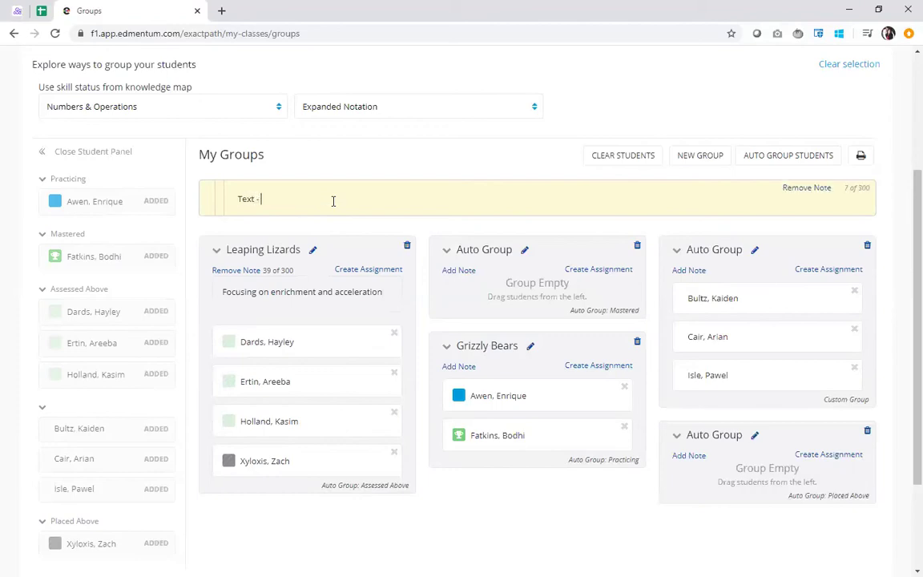
type("pages 25-35")
left_click(241, 189)
Step: Preview the printable group list, toggle the inclusion of group notes off and on, and close the preview
left_click(862, 157)
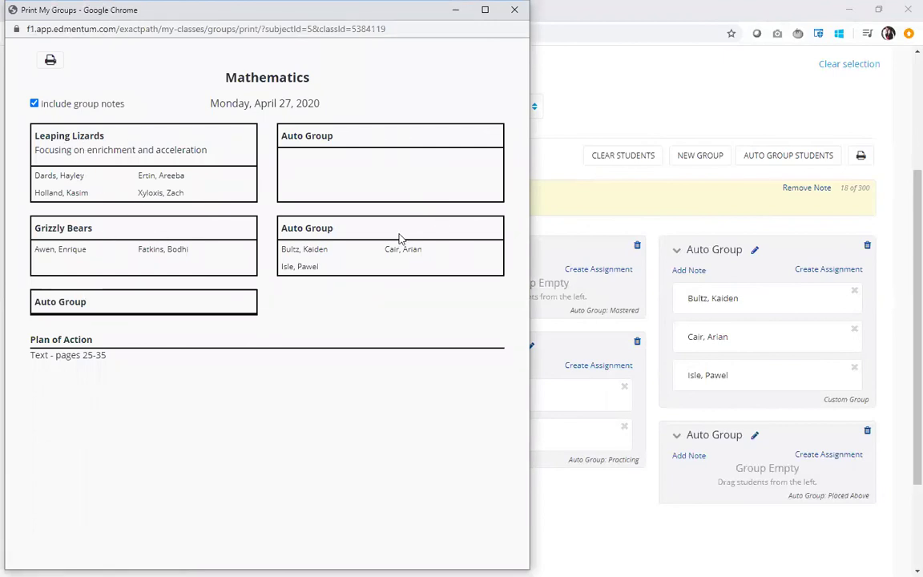
left_click(34, 103)
left_click(34, 104)
left_click(513, 10)
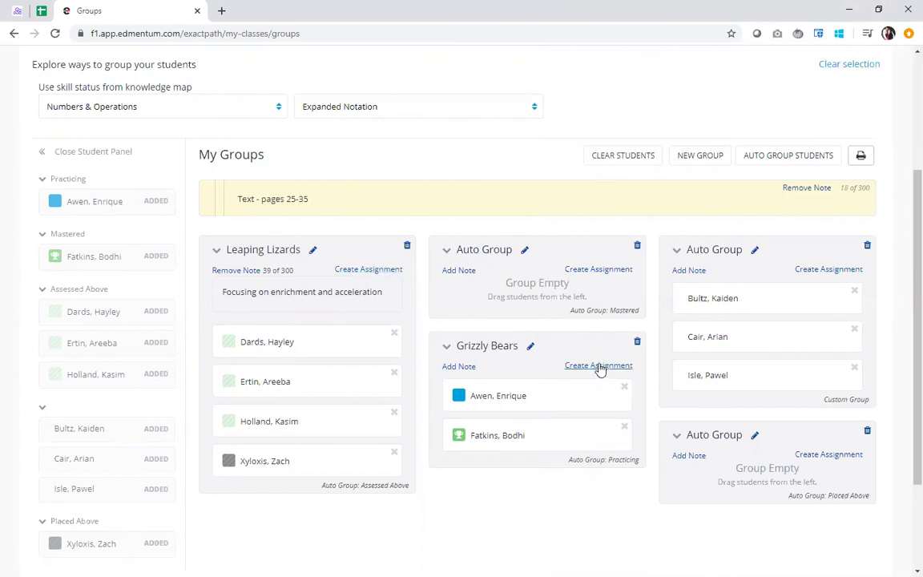
Step: Start an assignment for the Leaping Lizards group with the Numbers & Operations domain and the 4th Grade Expanded Notation skill
left_click(369, 270)
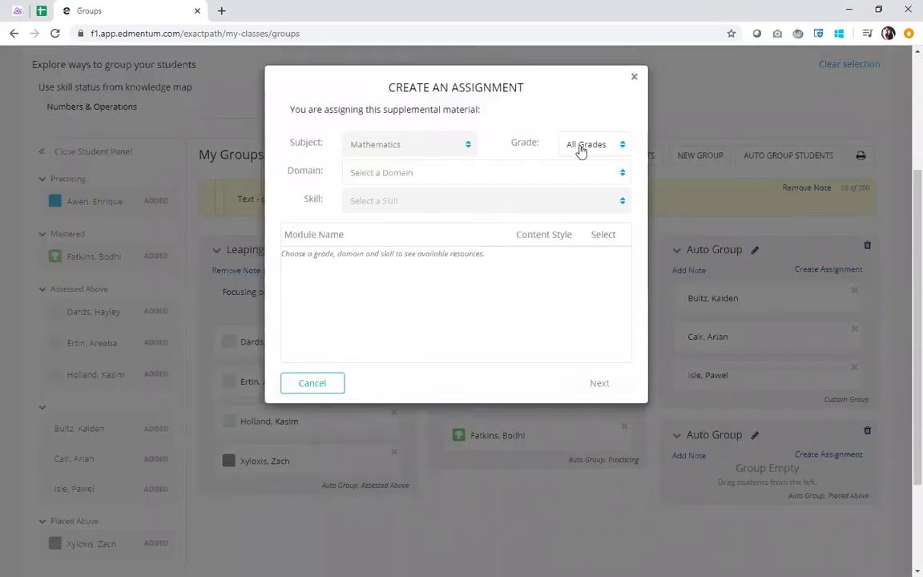
left_click(510, 176)
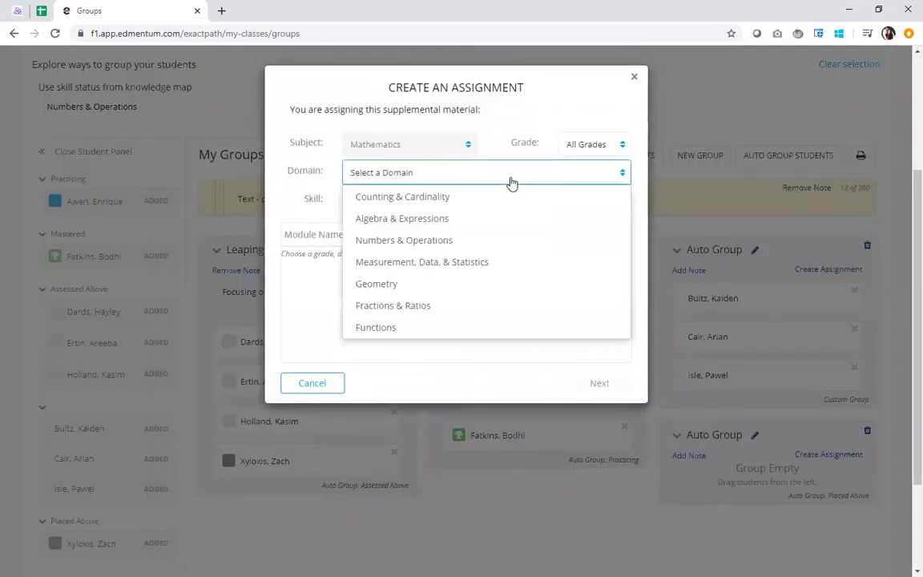
left_click(472, 249)
left_click(431, 206)
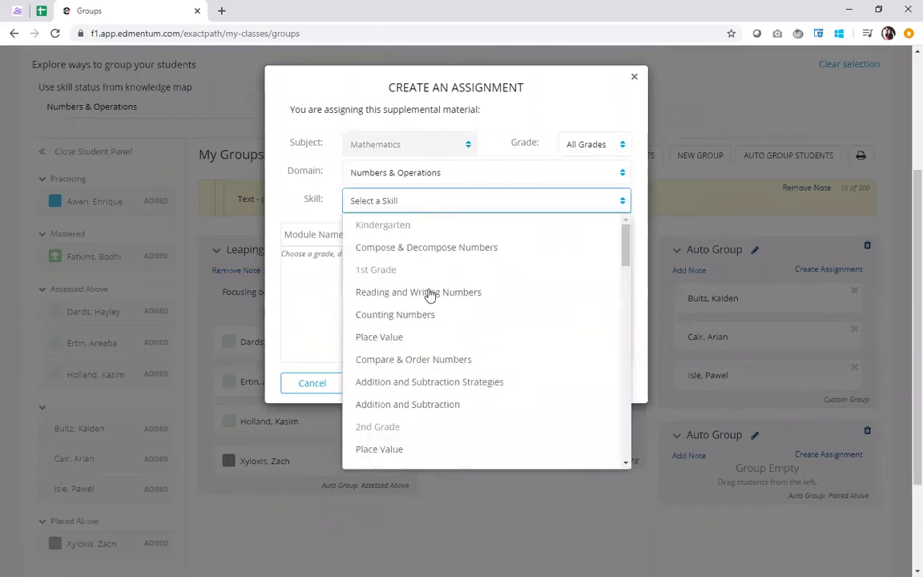
scroll(430, 295, "down", 1)
scroll(430, 295, "down", 5)
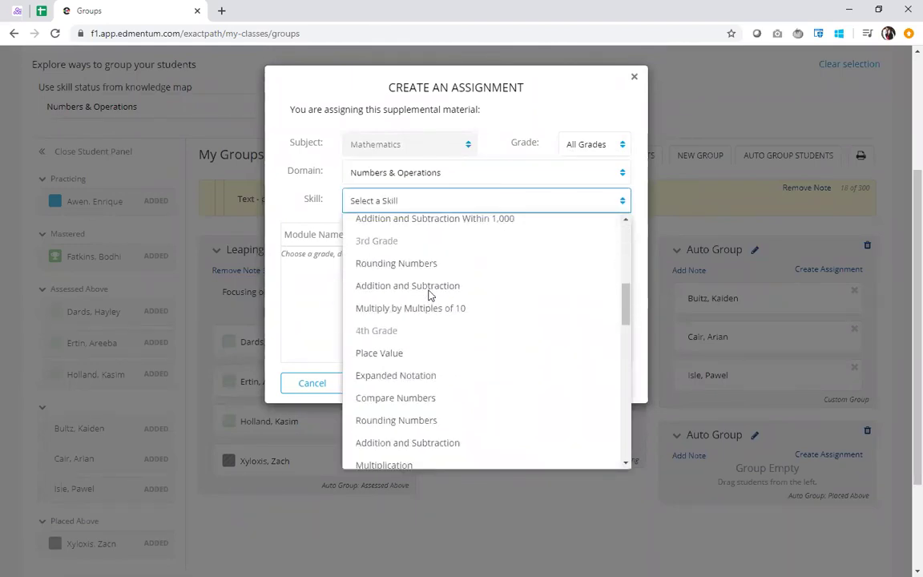
scroll(430, 295, "down", 5)
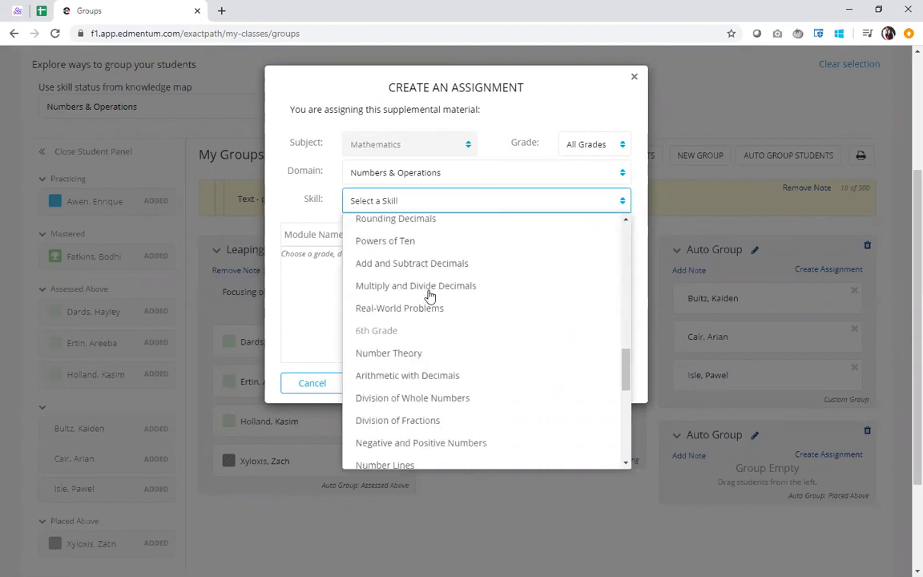
scroll(429, 298, "up", 3)
scroll(429, 299, "up", 1)
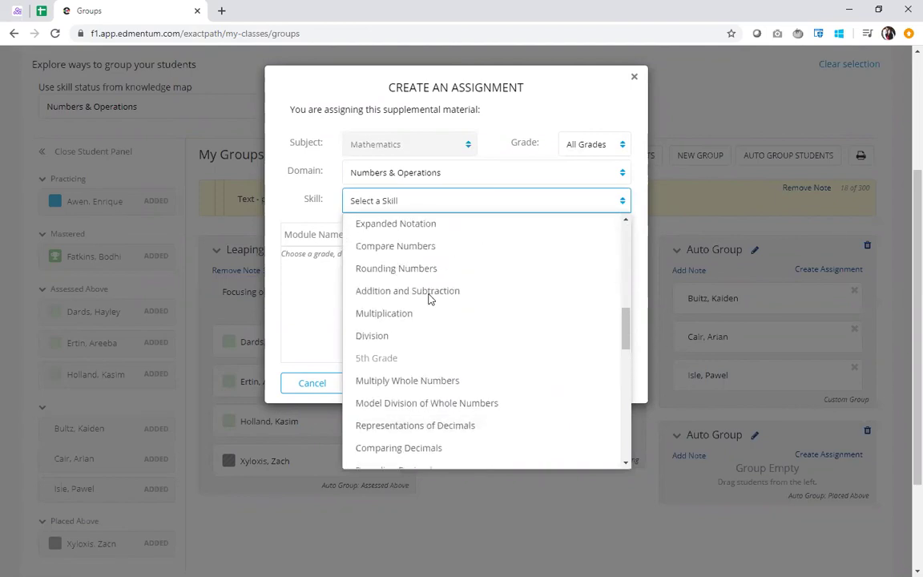
left_click(396, 230)
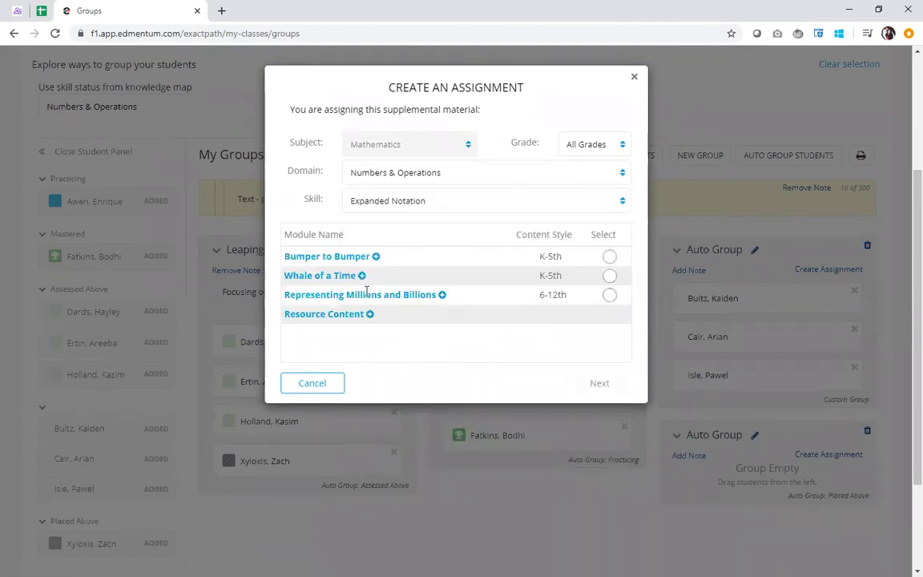
Step: Choose the Whale of a Time module and assign it to all four Leaping Lizards students
left_click(609, 277)
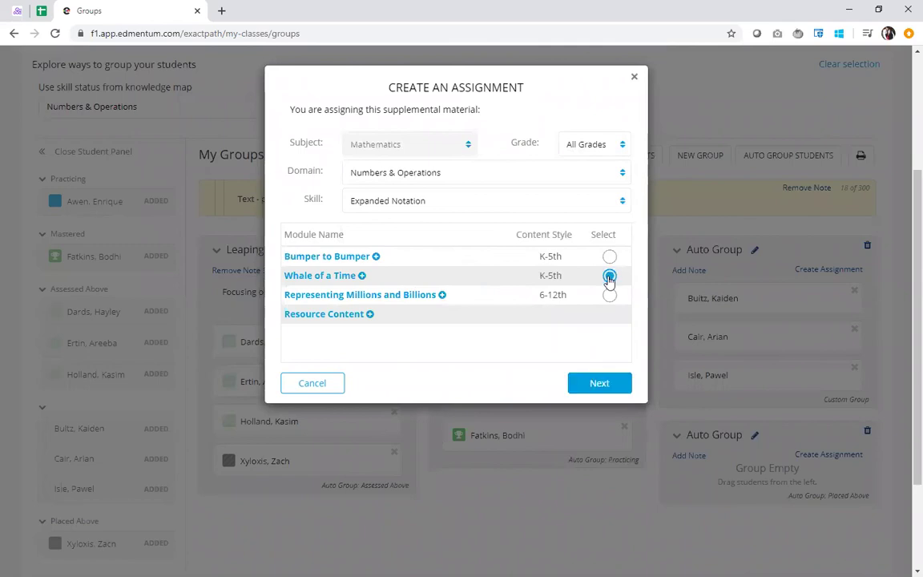
left_click(597, 386)
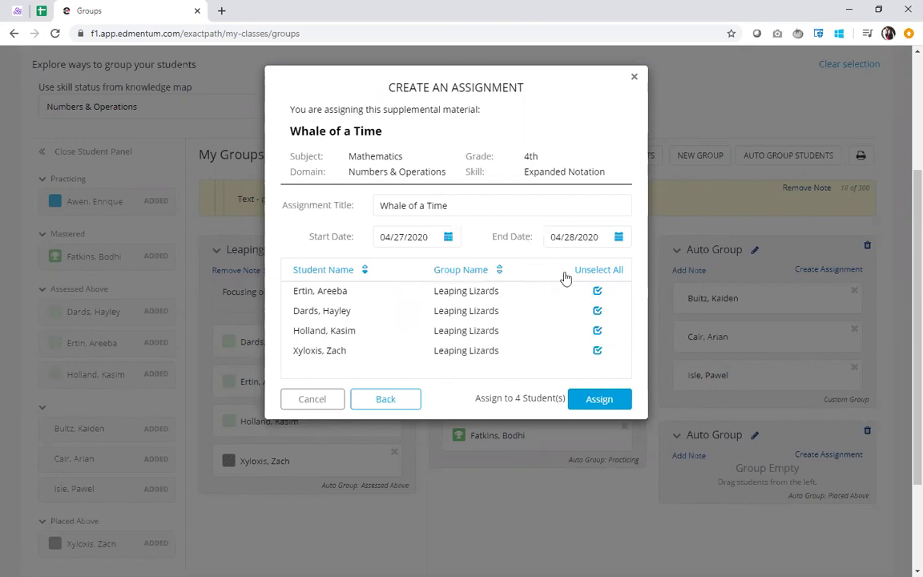
left_click(600, 402)
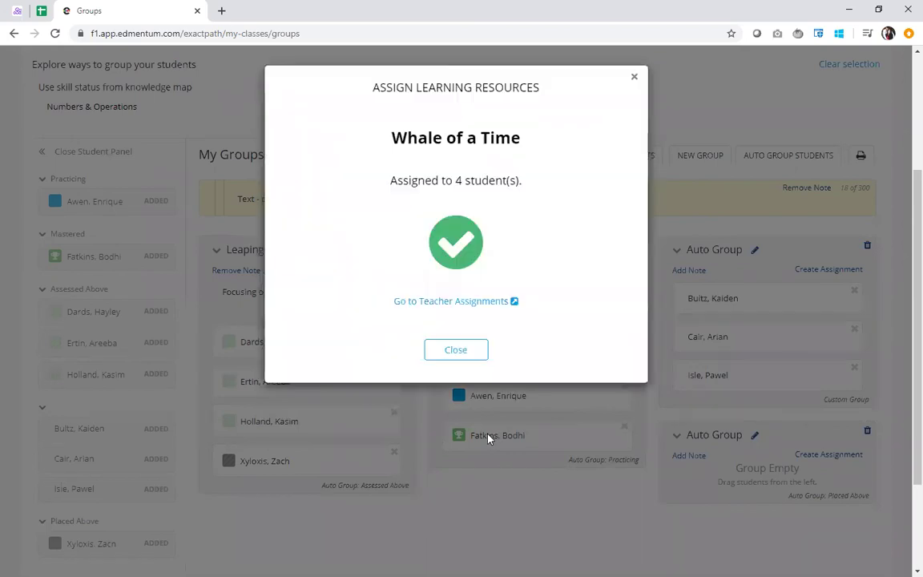
left_click(456, 350)
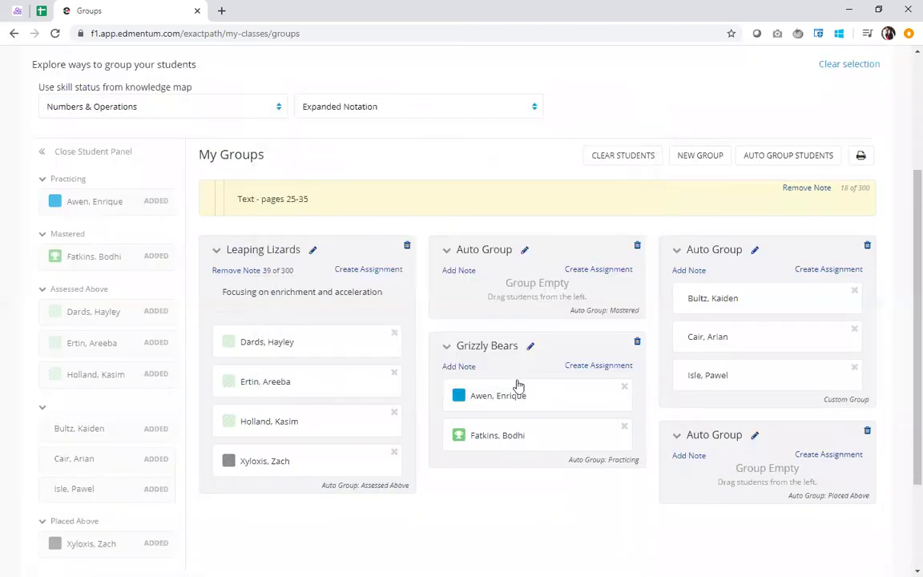